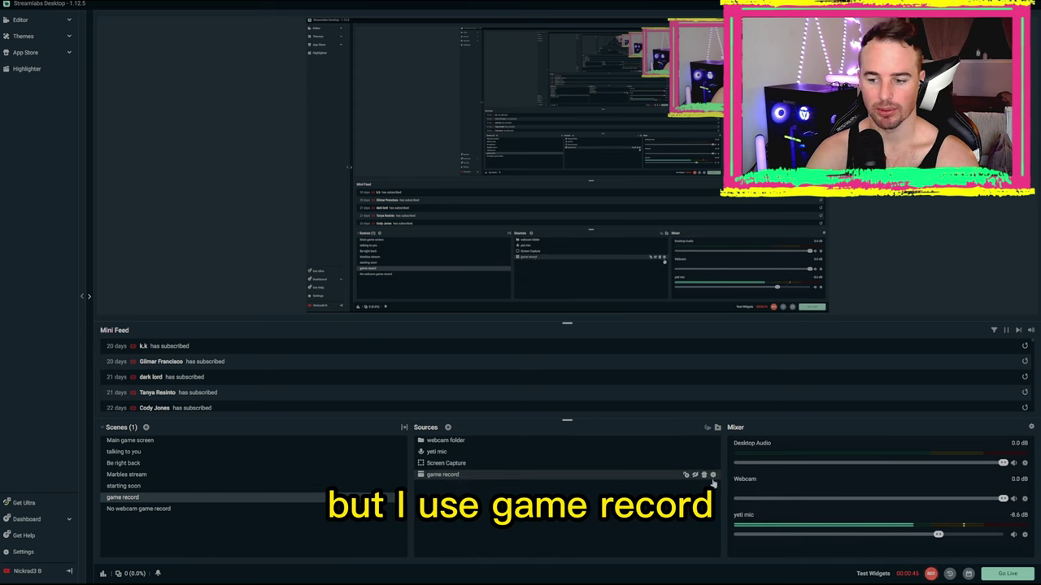
Open the 'one sub away from our next goal! Warzone dubs all day' stream video on YouTube
click(695, 474)
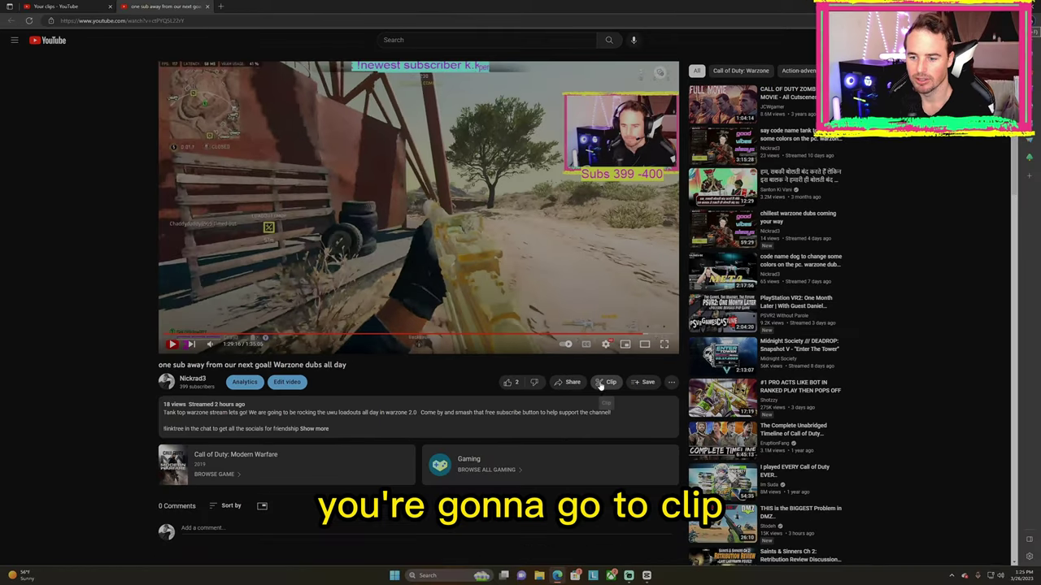
Share a 15-second clip of the stream titled 'riot shield gets smacked', then pause and close the stream
click(606, 382)
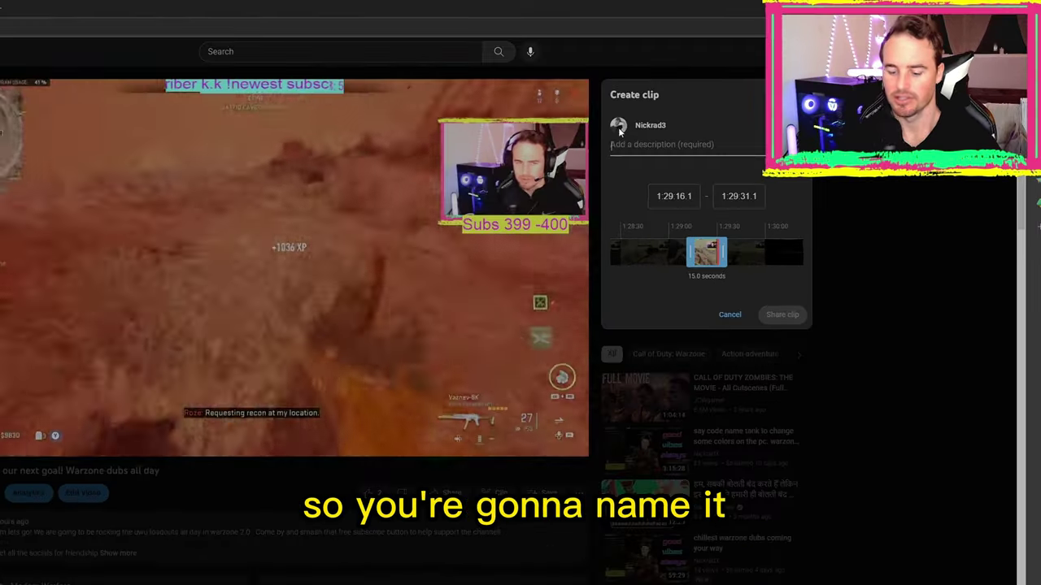
click(702, 98)
text(riot shi)
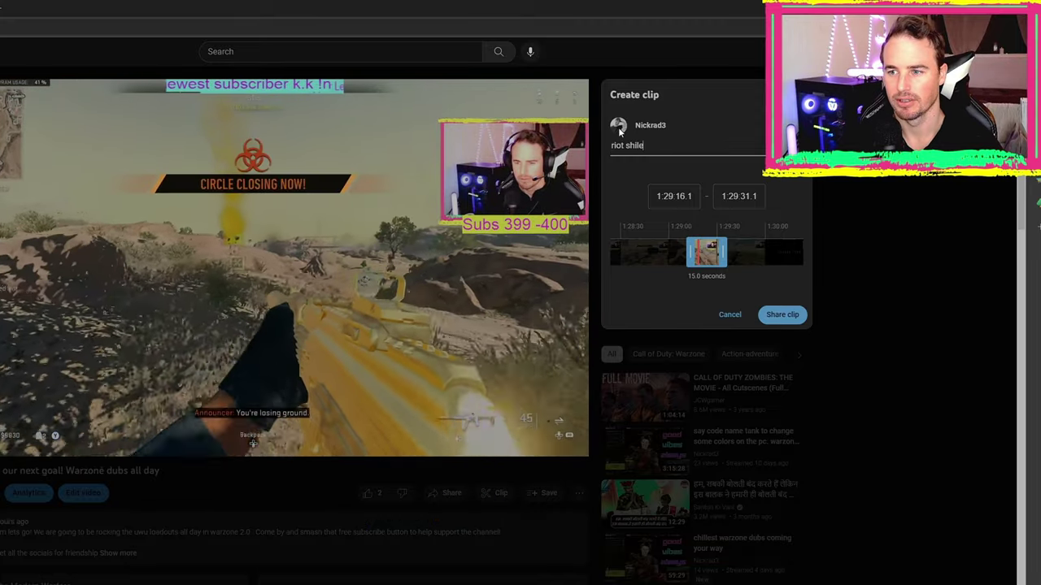
text(eld gets sma)
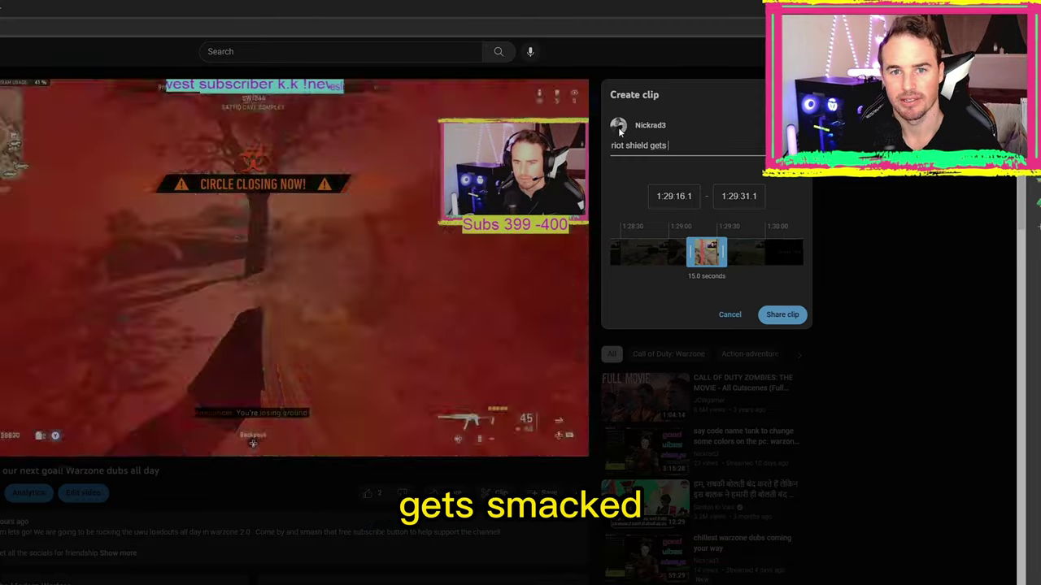
text(cked)
click(782, 314)
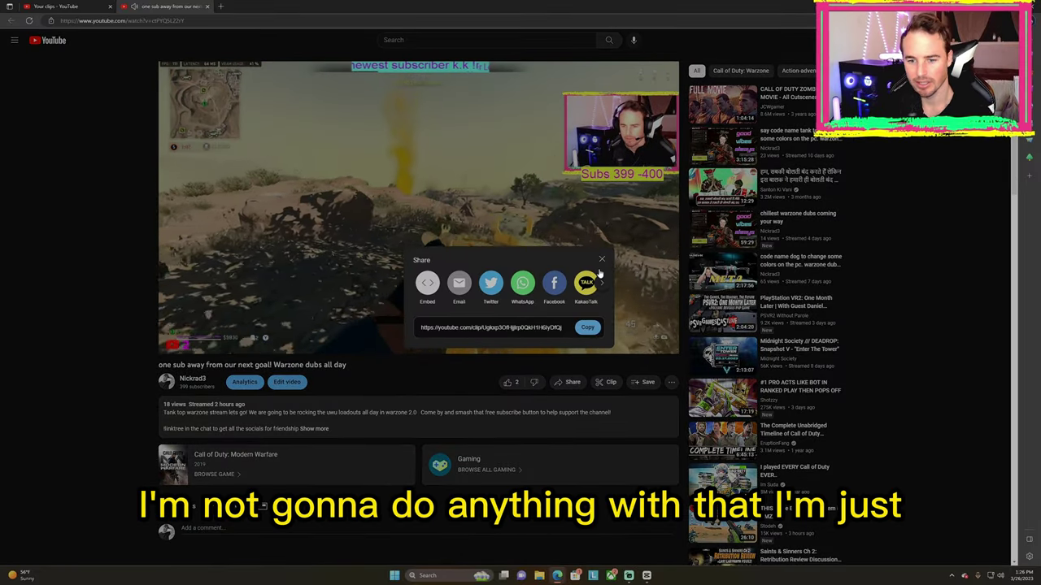
click(601, 259)
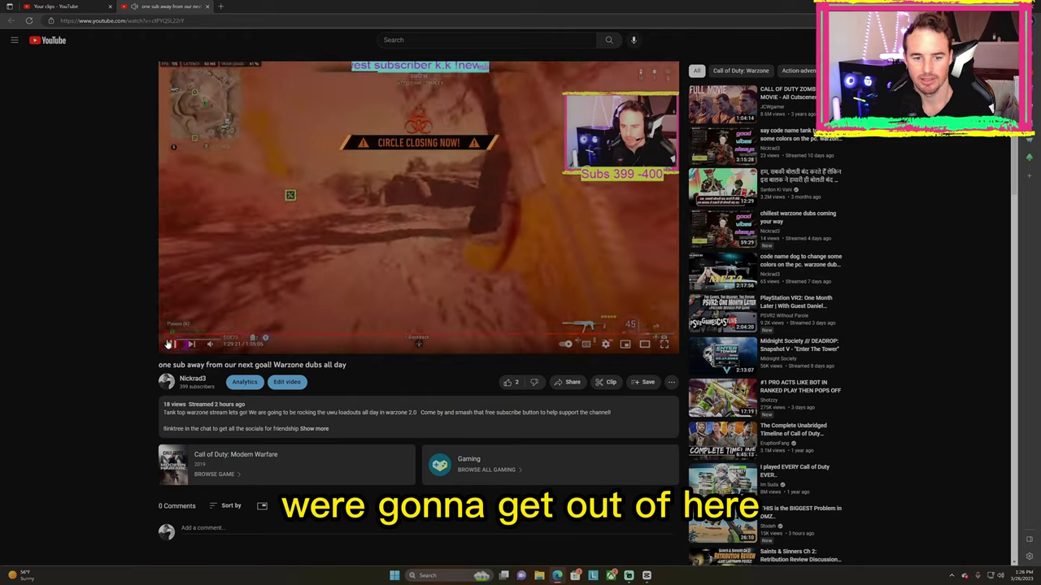
click(173, 345)
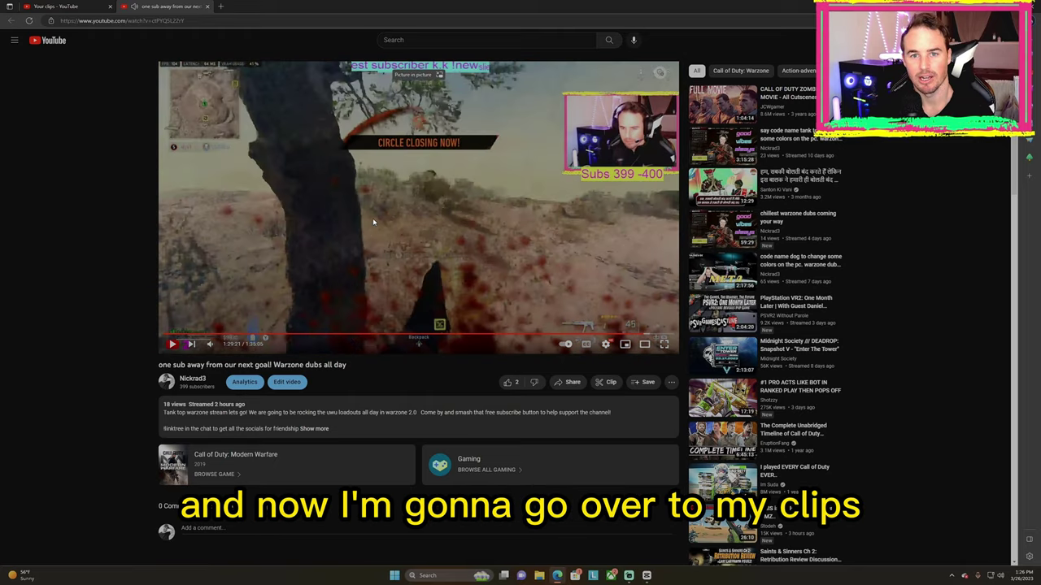
click(207, 6)
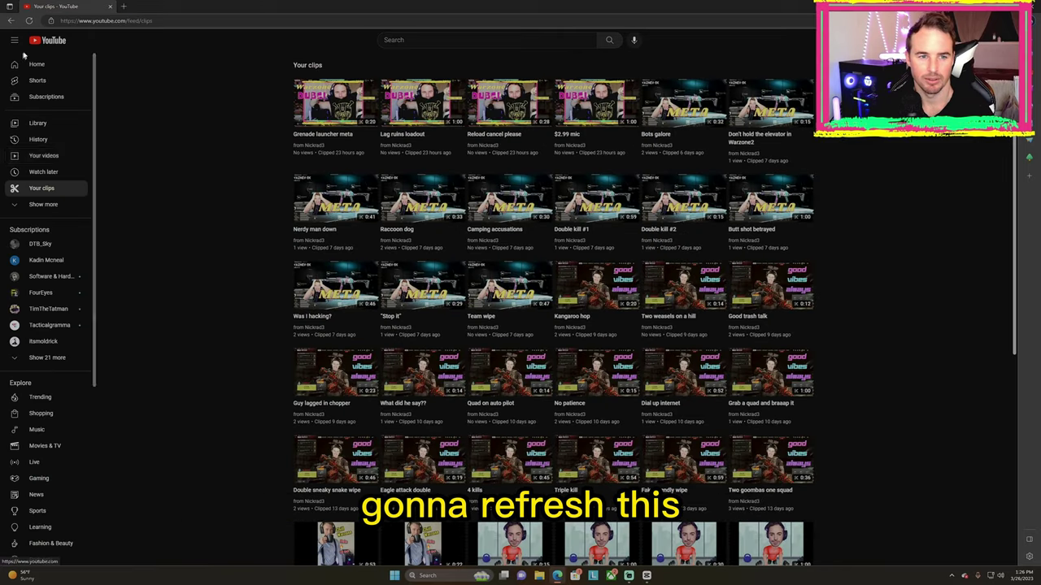
Reload Your clips and play the new 'riot shield gets smacked' clip
click(28, 20)
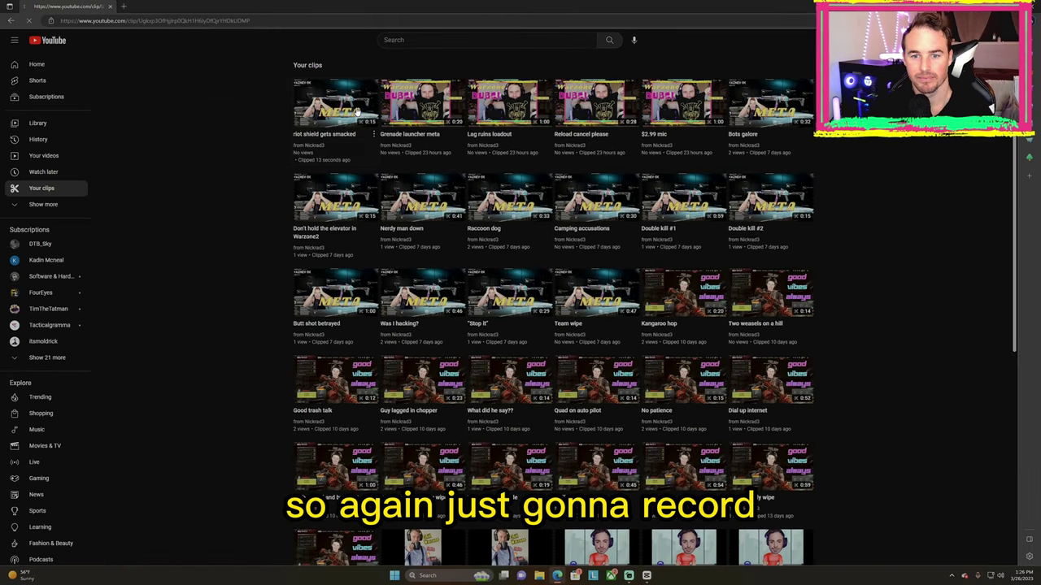
click(356, 110)
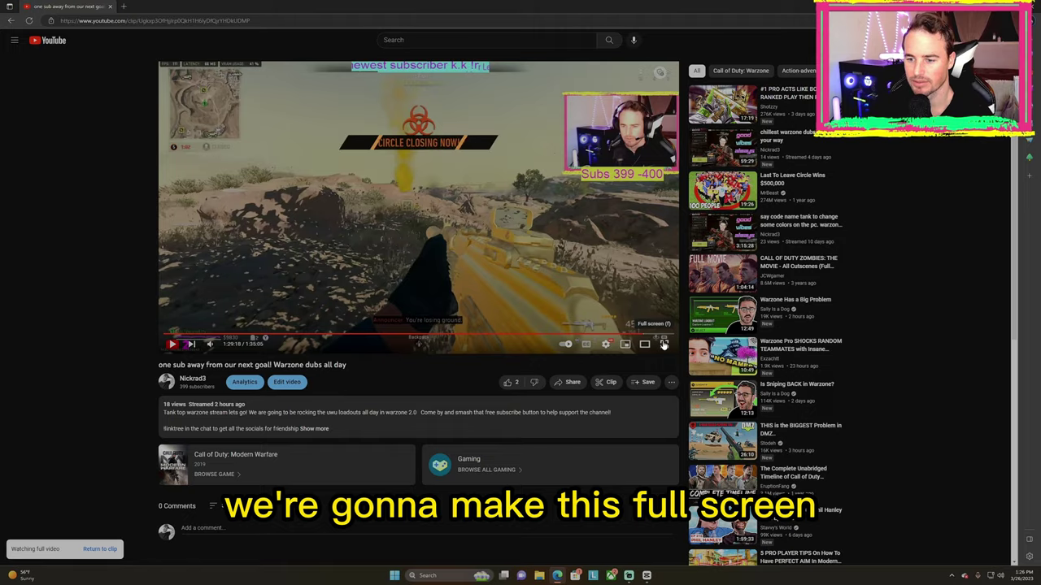
click(663, 345)
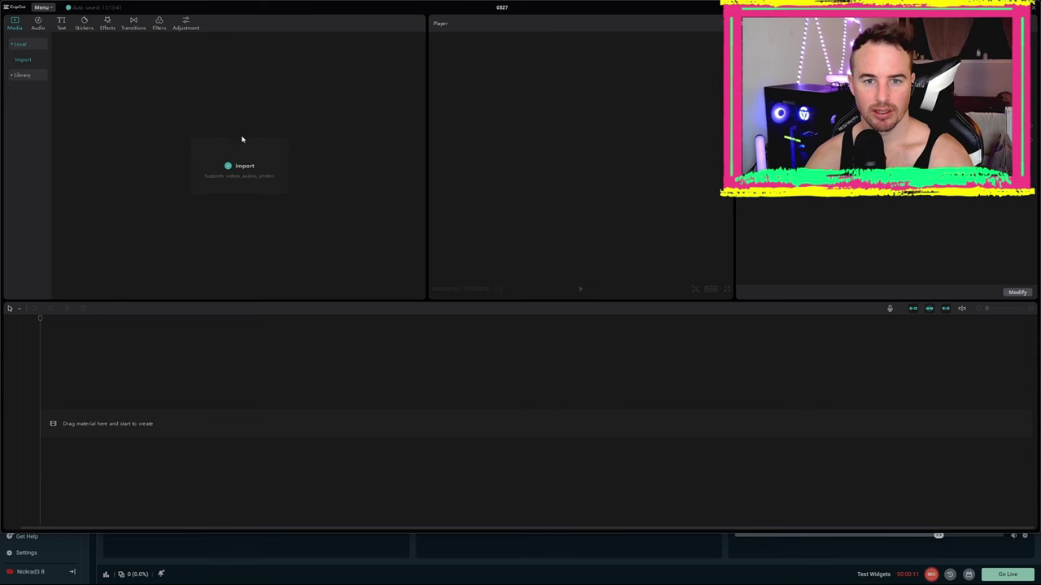
Begin importing media into the empty CapCut project from the Data (D:) drive
click(277, 151)
scroll(390, 220, down, 1)
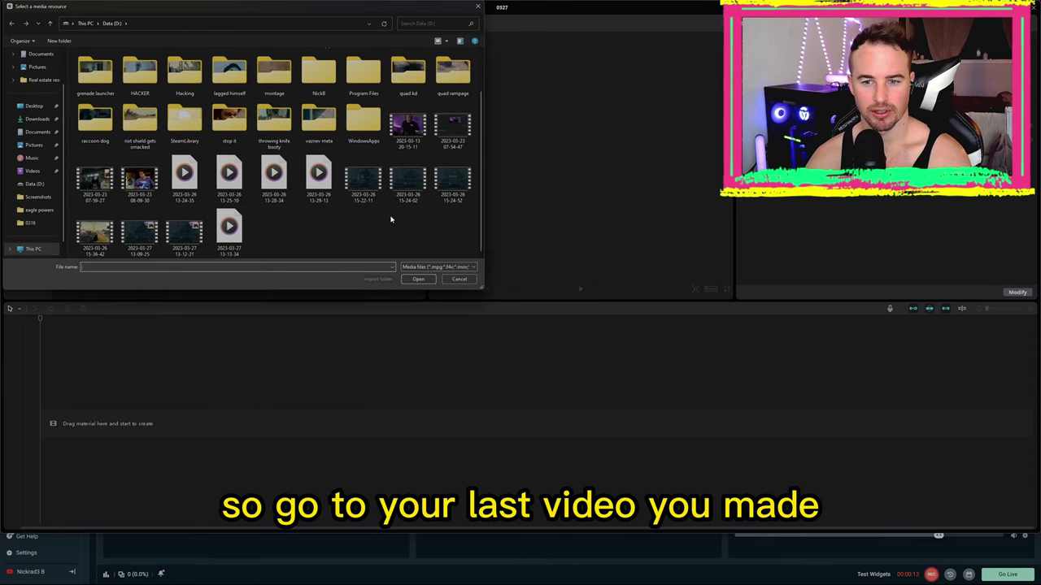
click(193, 236)
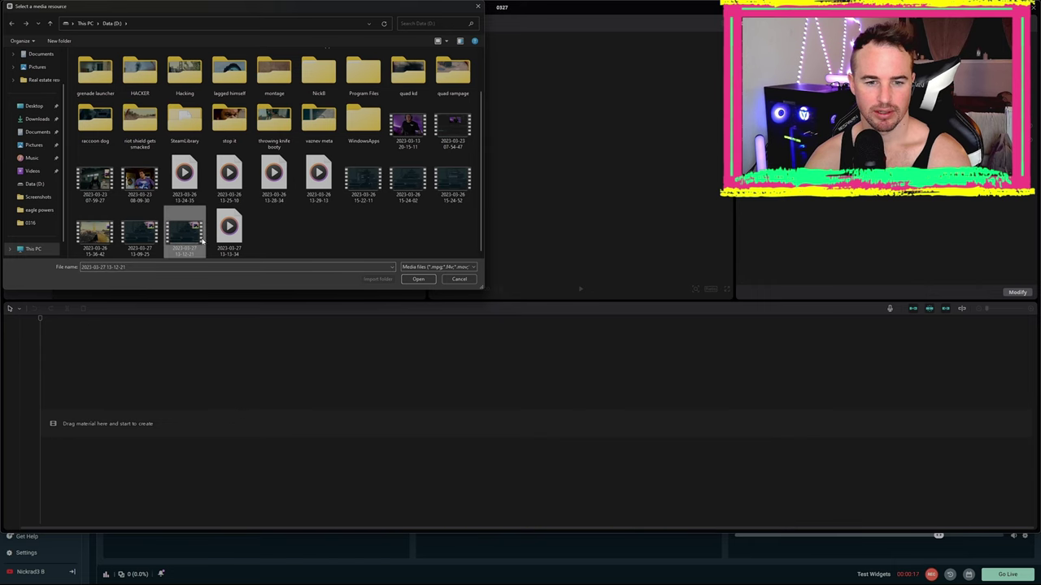
click(418, 279)
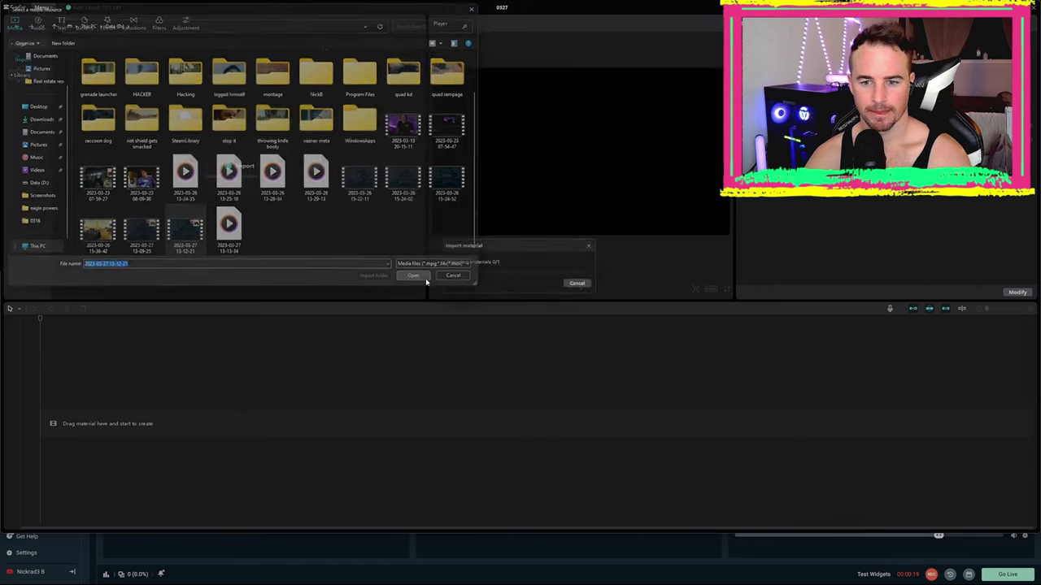
drag(92, 79, 67, 377)
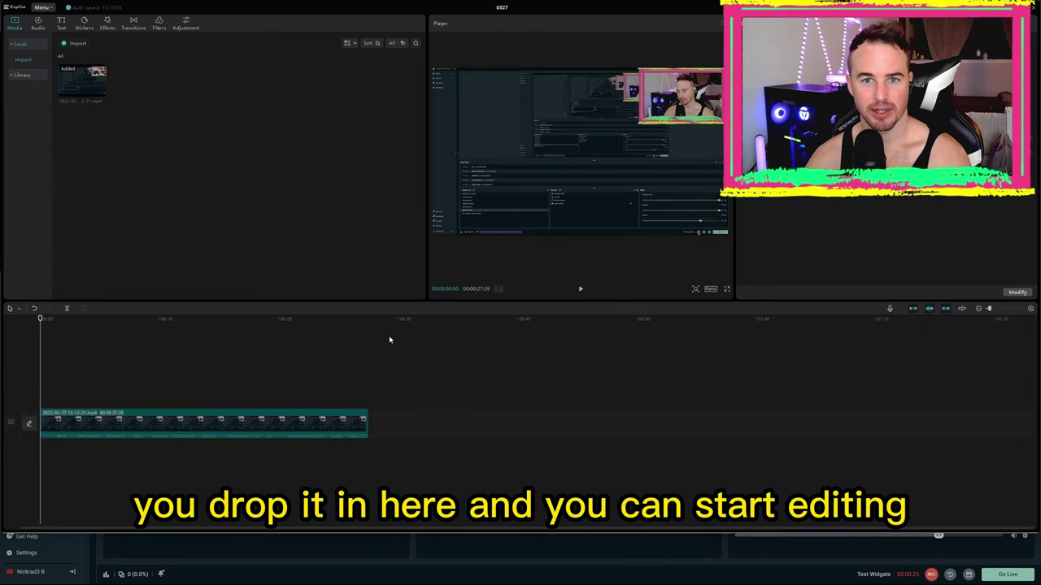
Switch the canvas to 9:16, scale the clip to fill it, and add a second copy above
click(710, 288)
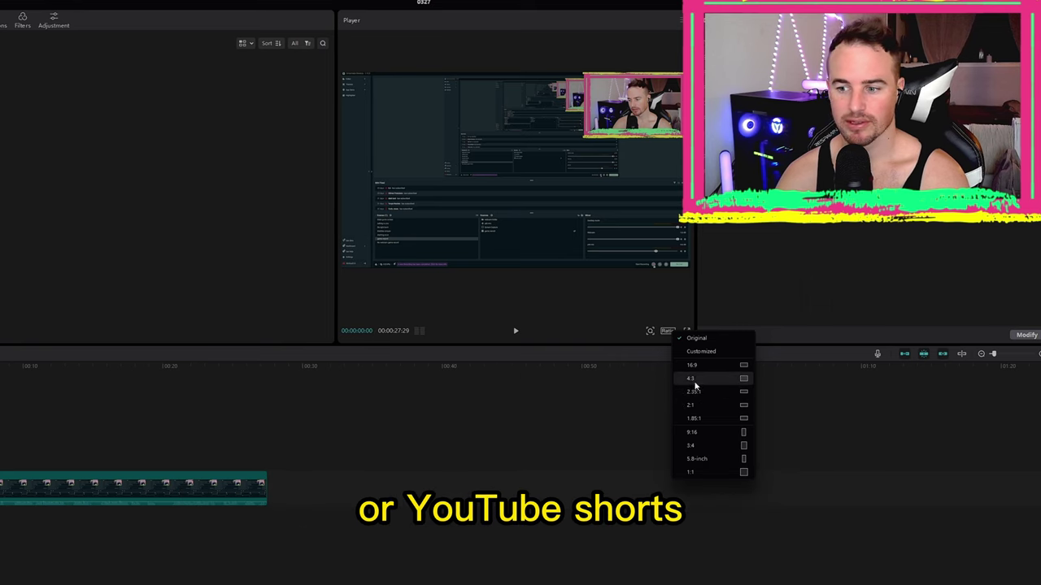
click(699, 434)
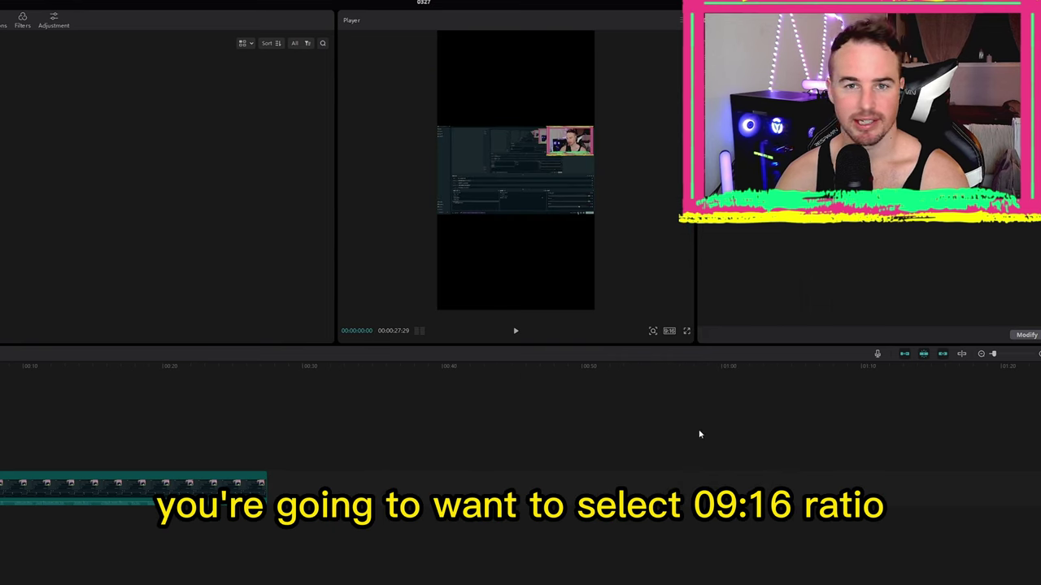
click(495, 179)
scroll(408, 307, up, 5)
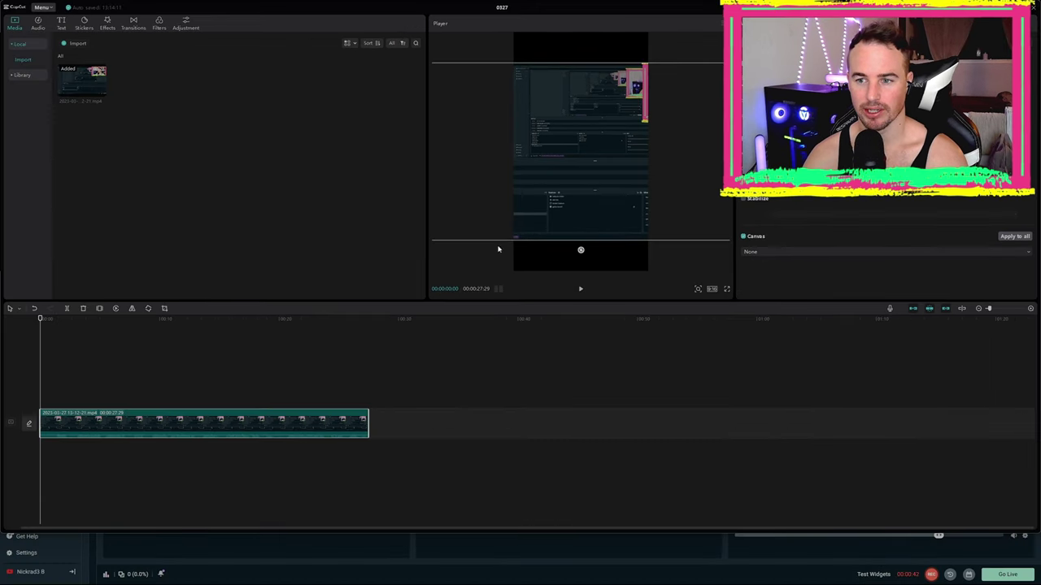
drag(84, 85, 63, 377)
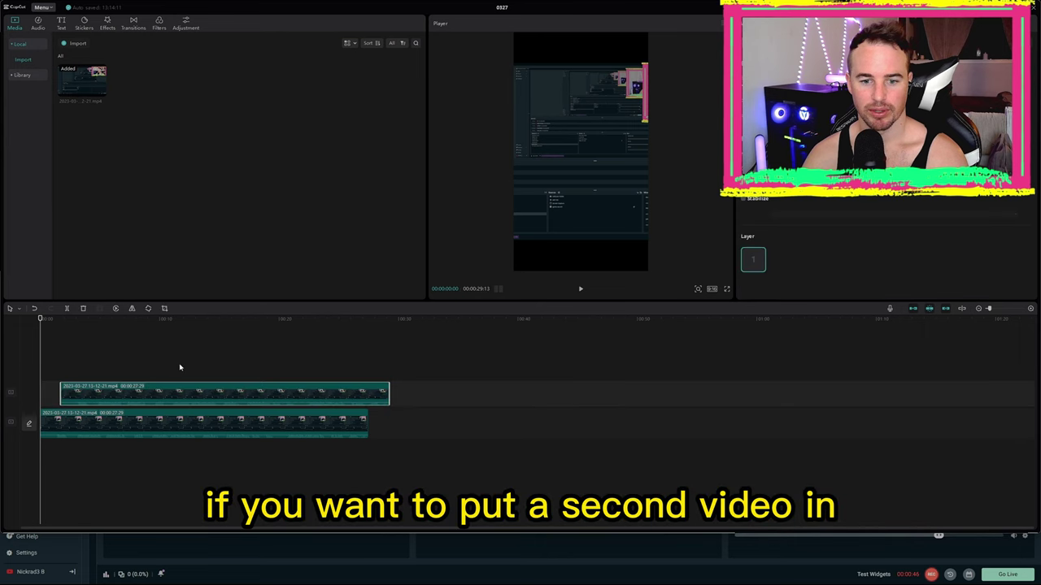
Align the overlay copy to the start, crop it to the webcam, and shrink it to the top
drag(175, 390, 151, 373)
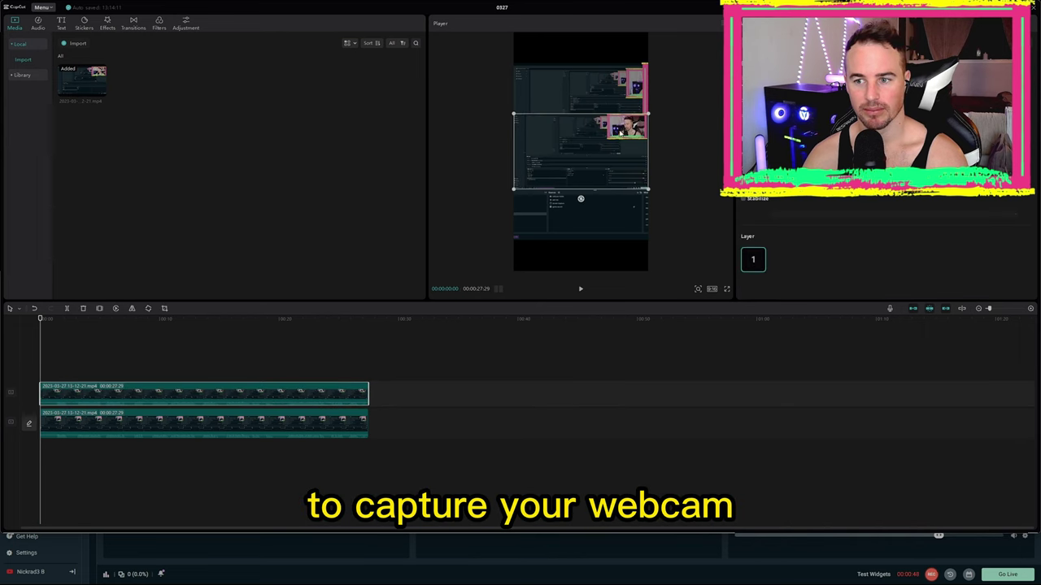
click(165, 308)
drag(353, 258, 584, 259)
drag(627, 355, 622, 235)
click(695, 390)
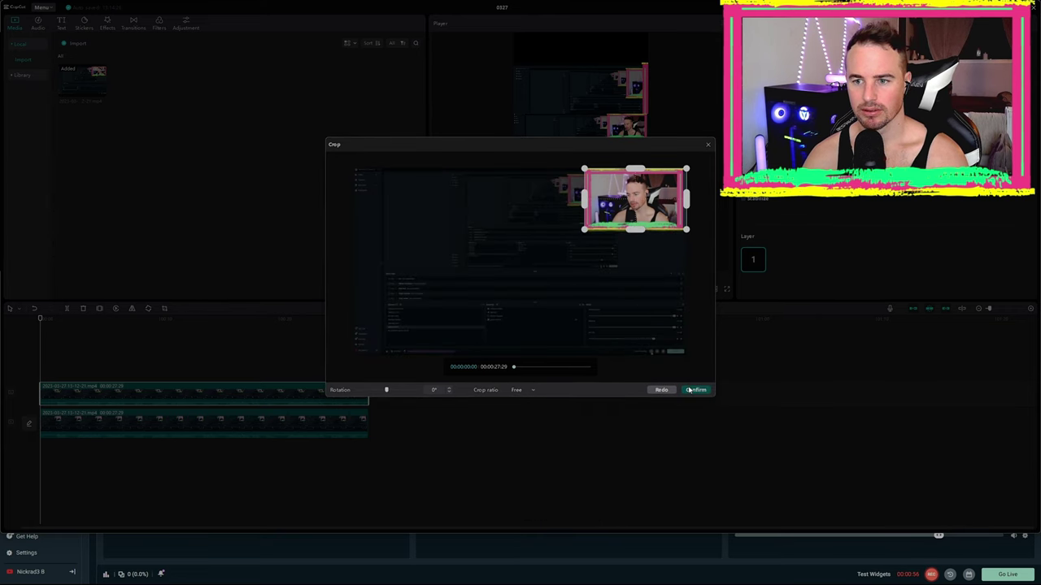
drag(520, 114, 580, 72)
Shift the underlying screen recording slightly right in the vertical frame
click(586, 189)
drag(586, 189, 628, 199)
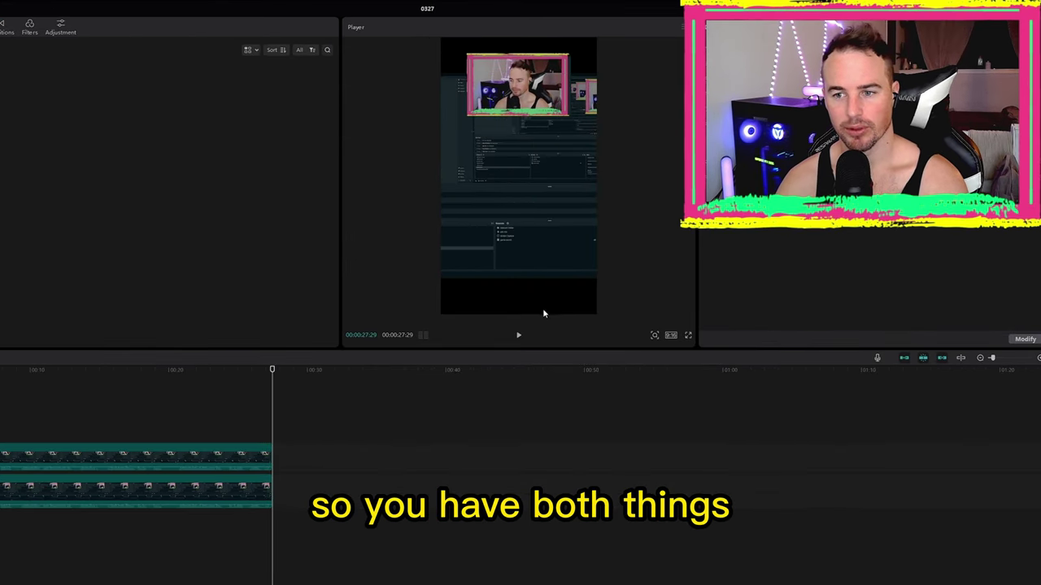
click(516, 104)
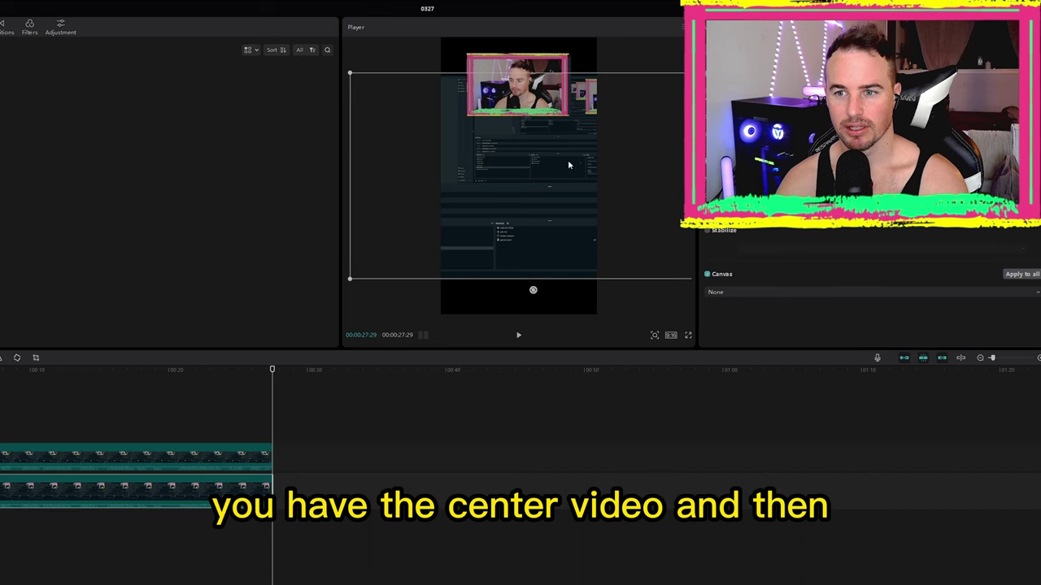
Give the screen recording a Blur canvas background with a chosen blur level
click(727, 295)
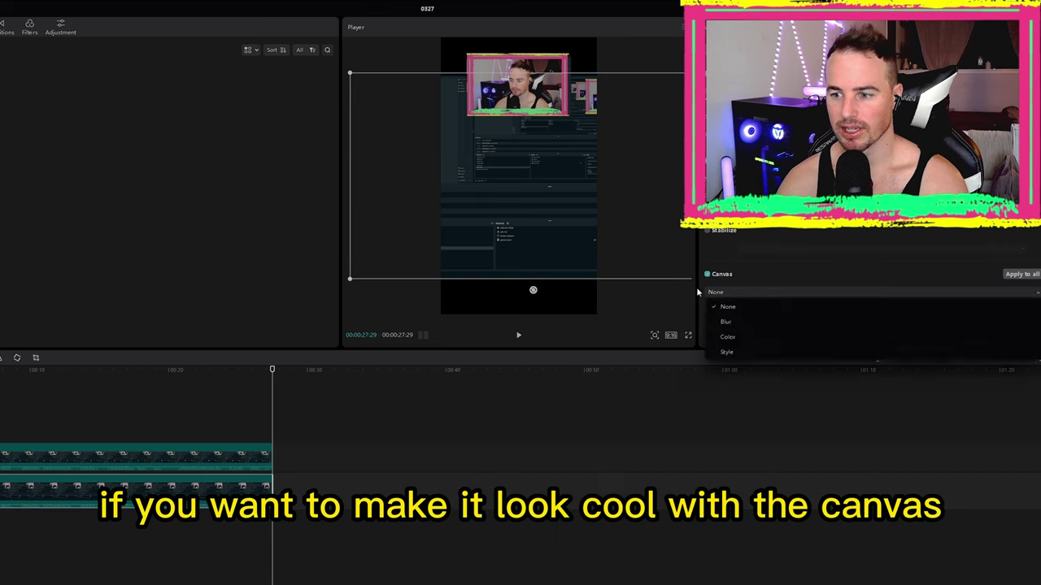
click(727, 321)
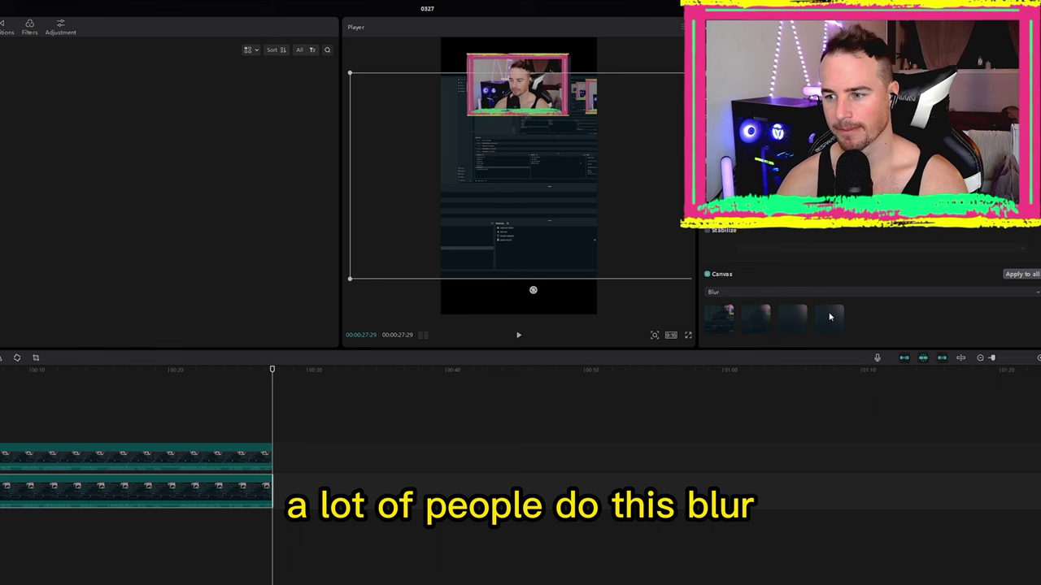
click(544, 411)
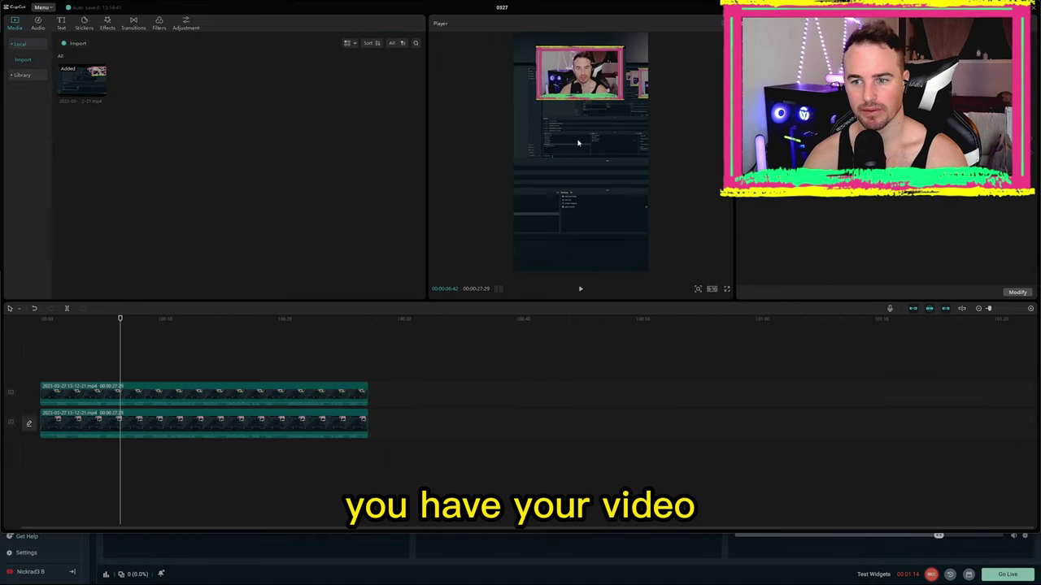
click(611, 66)
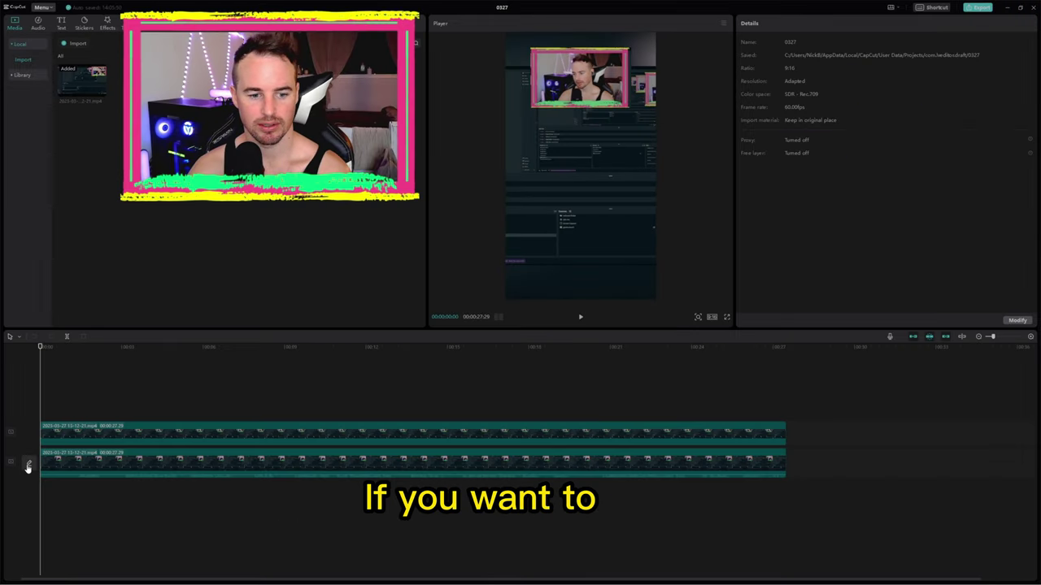
Set an edited cover for the video and open Export for 0327.mp4 at 4K, 60fps
click(29, 465)
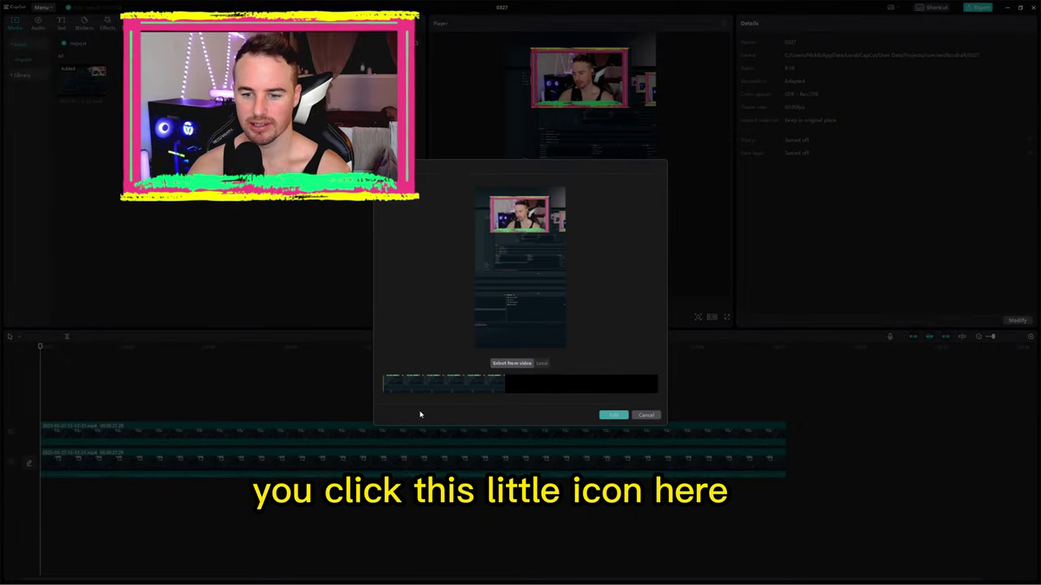
click(608, 415)
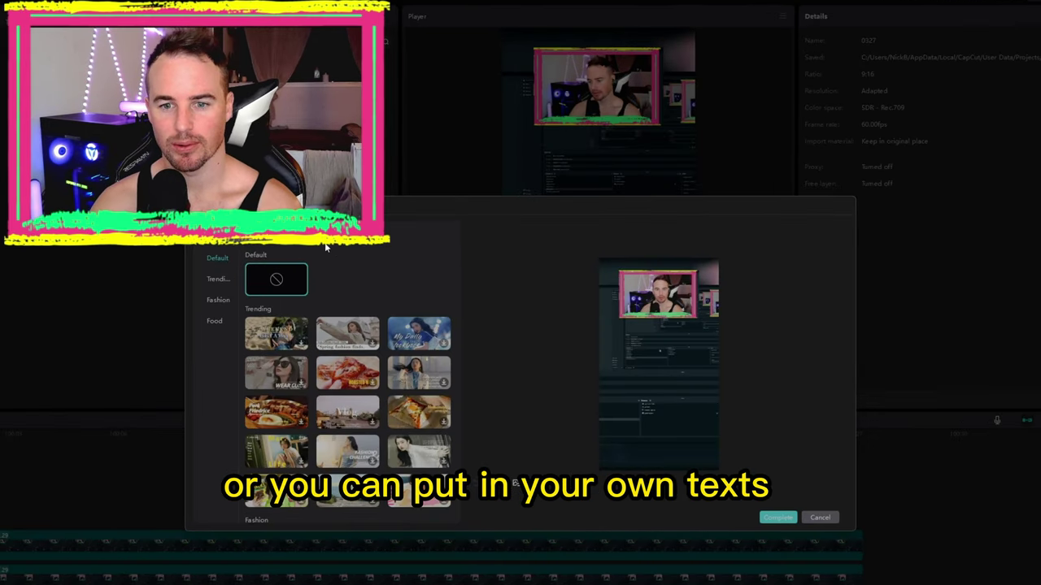
click(325, 234)
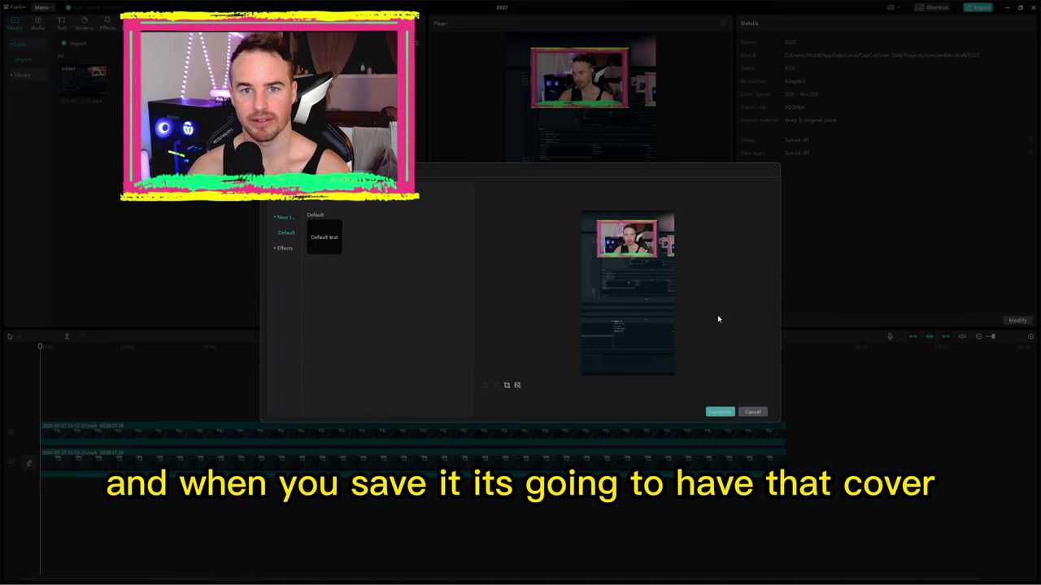
click(720, 411)
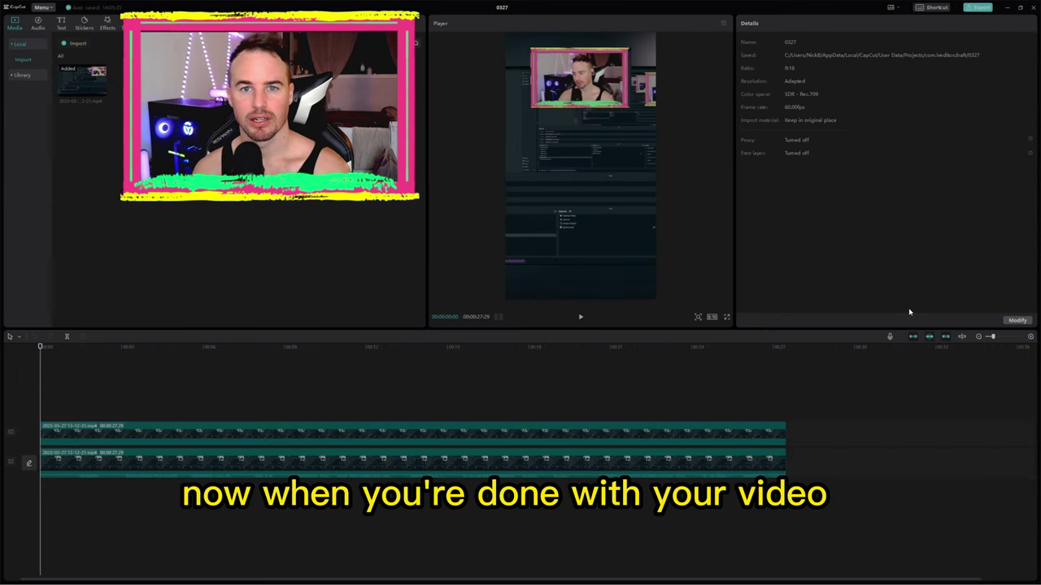
click(980, 7)
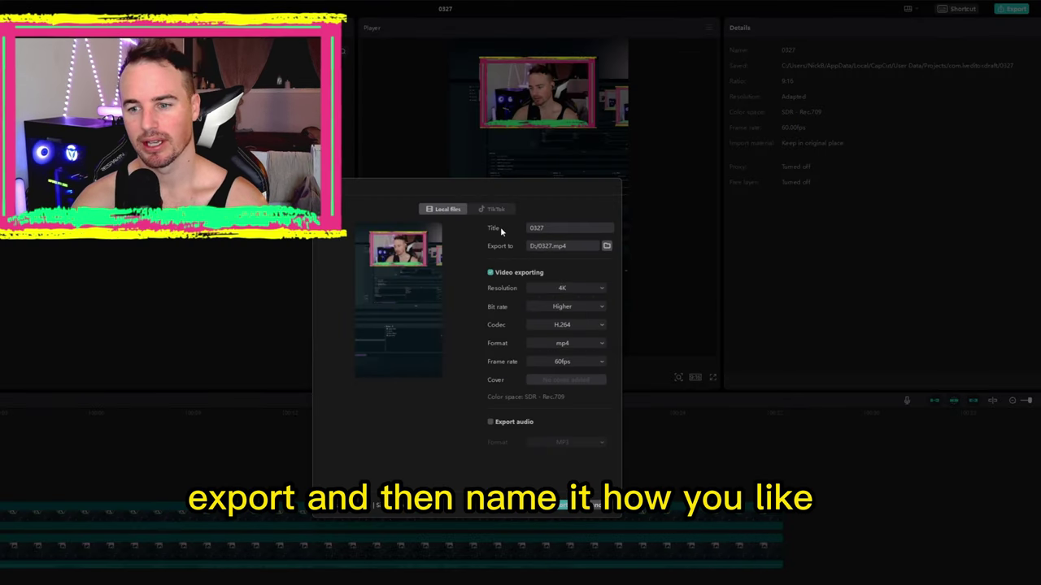